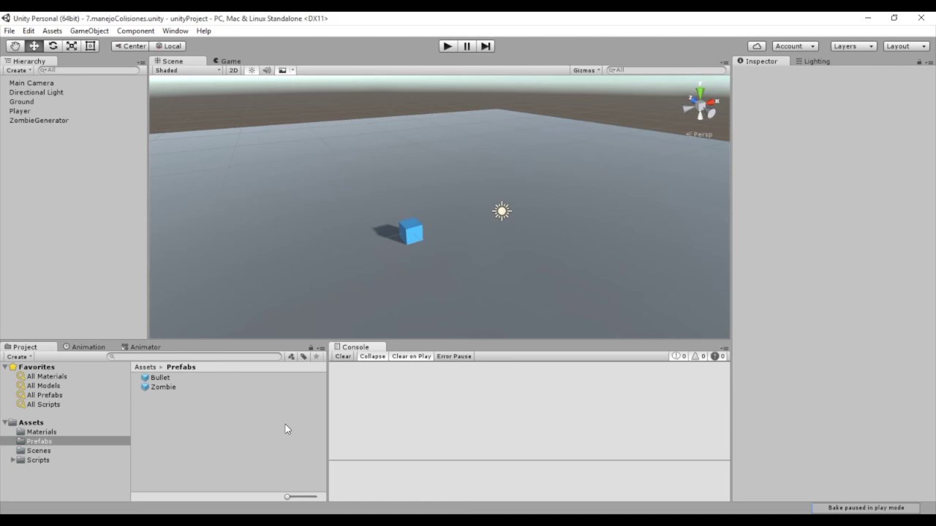
# Step: Select the Player cube in the Hierarchy to inspect its setup
pyautogui.click(23, 111)
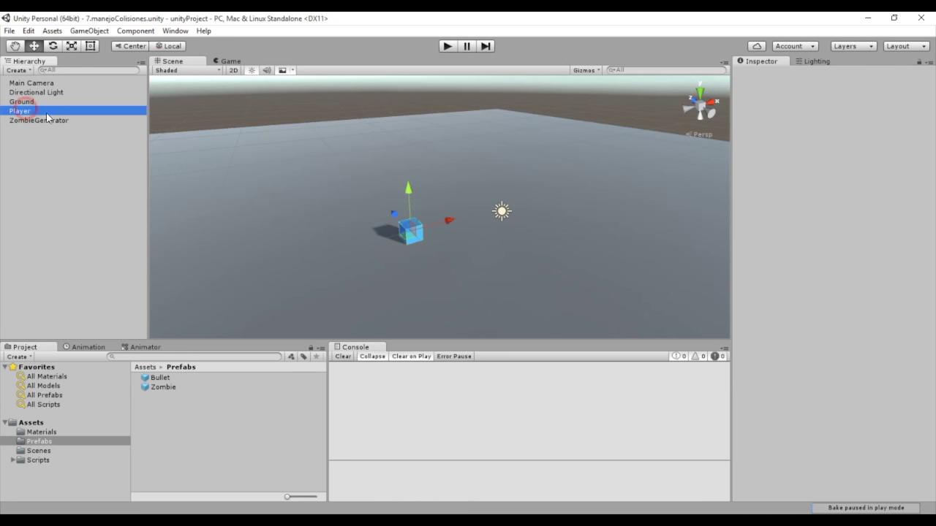
pyautogui.doubleClick(829, 337)
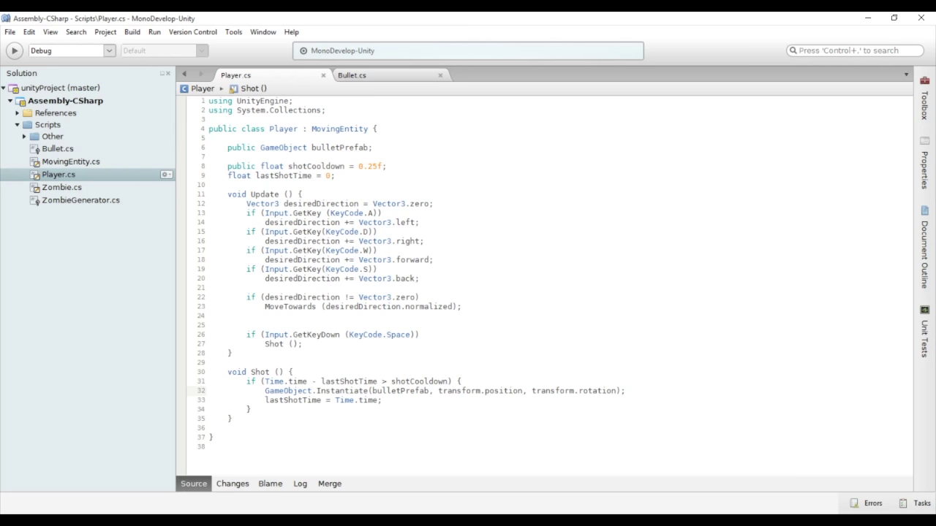
pyautogui.hotkey('alt', 'Tab')
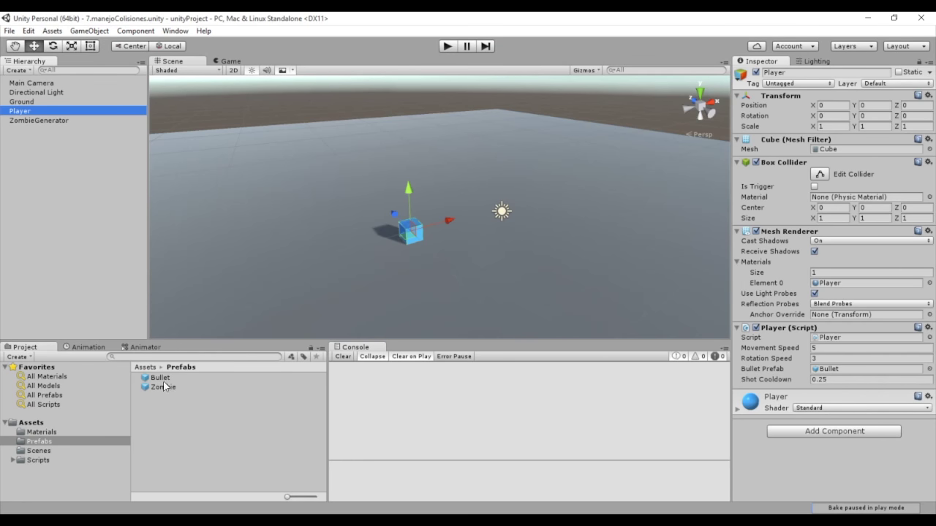
# Step: Show the Bullet prefab in the Inspector, enlarged, and rotate its preview
pyautogui.click(161, 377)
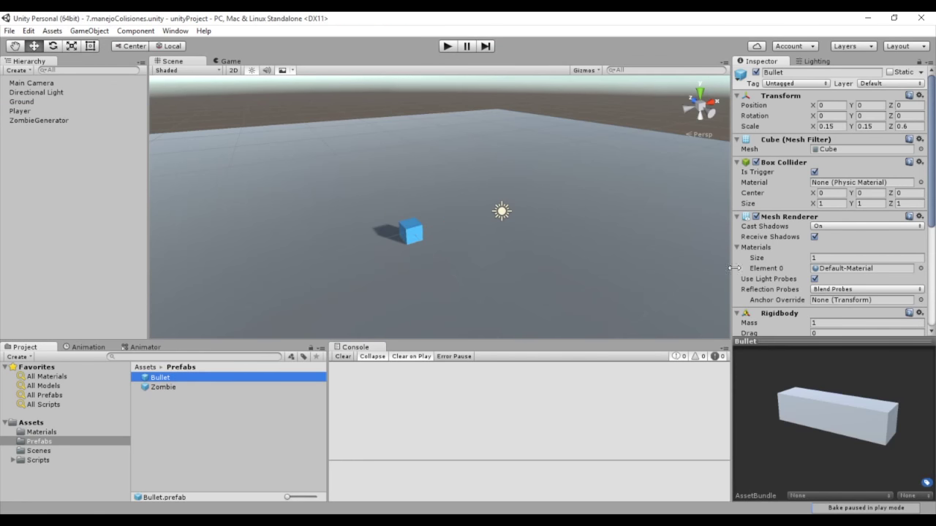
pyautogui.moveTo(817, 340); pyautogui.dragTo(826, 398)
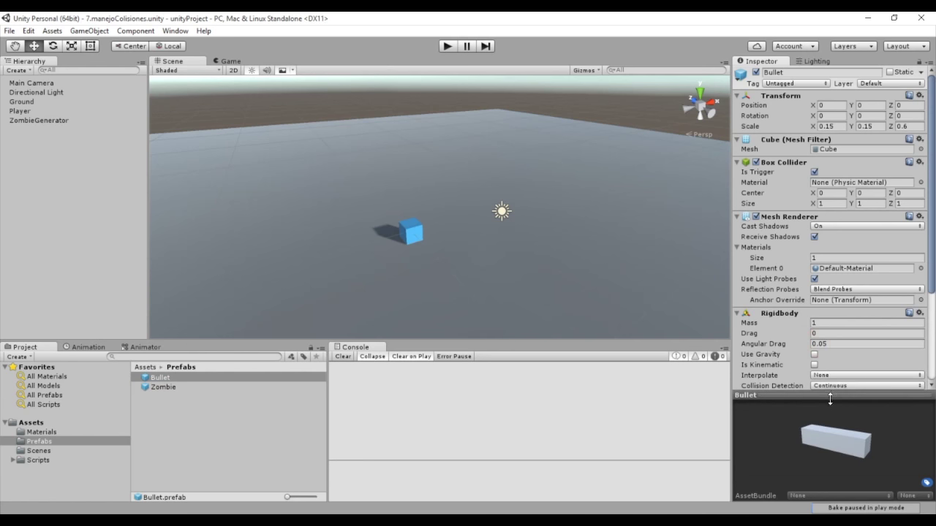
pyautogui.moveTo(854, 442); pyautogui.dragTo(799, 454)
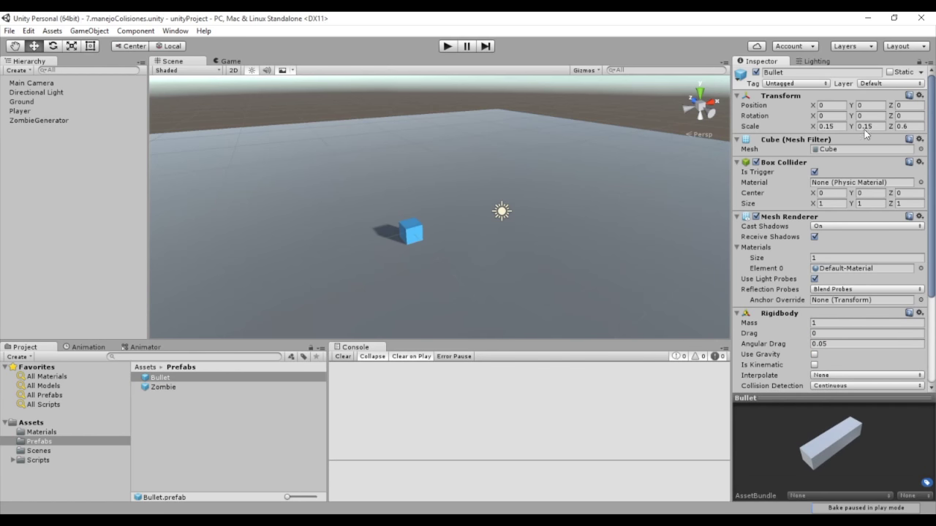
# Step: Review the gravity-free Rigidbody and Bullet script (Speed 10, Fly Time 3), pinging Bullet.cs in Scripts
pyautogui.scroll(-1, 677, 178)
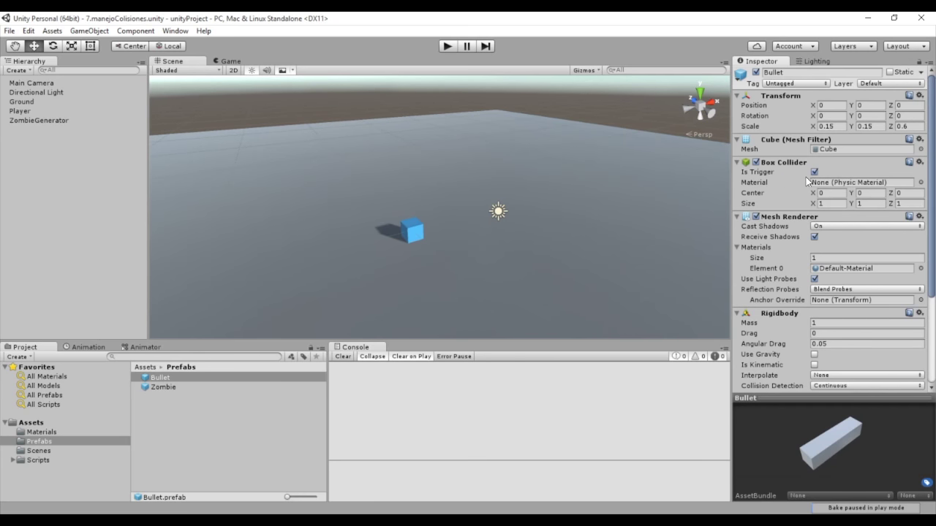
pyautogui.scroll(-2, 789, 257)
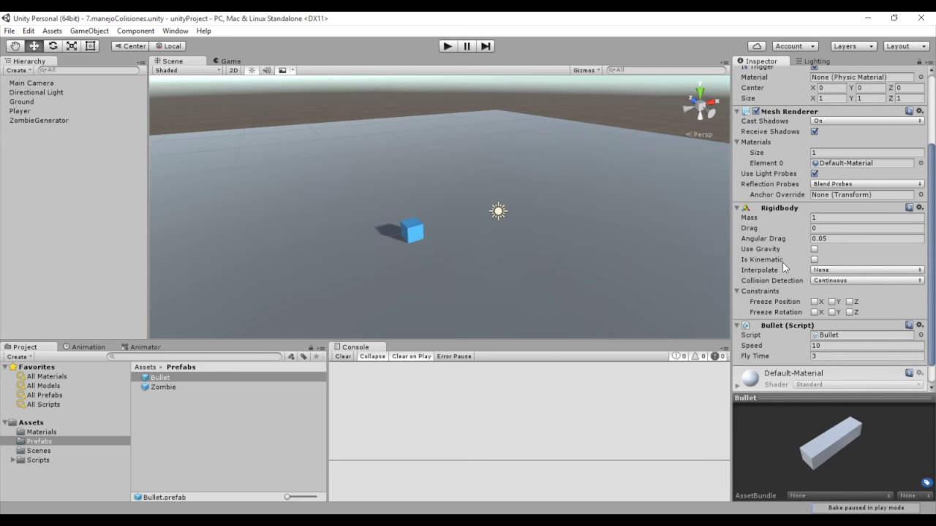
pyautogui.scroll(-2, 781, 265)
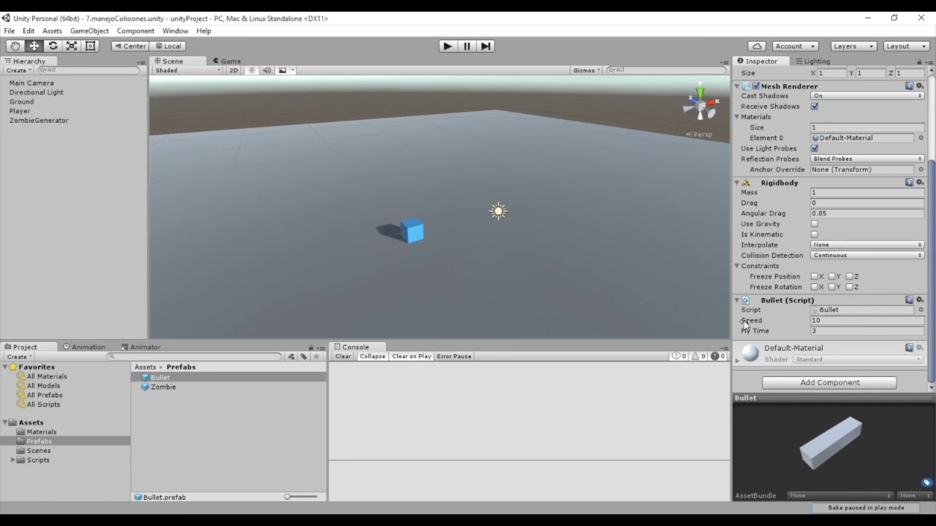
pyautogui.click(827, 310)
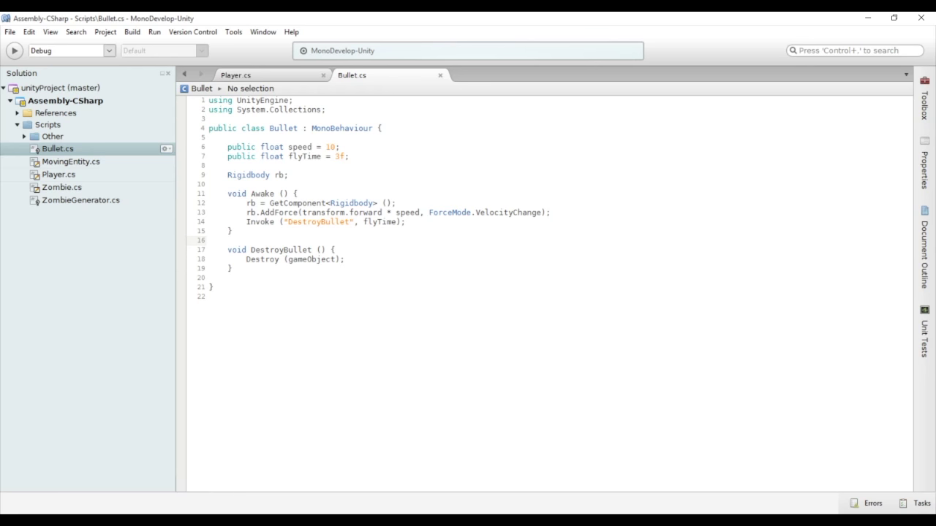
pyautogui.hotkey('alt', 'Tab')
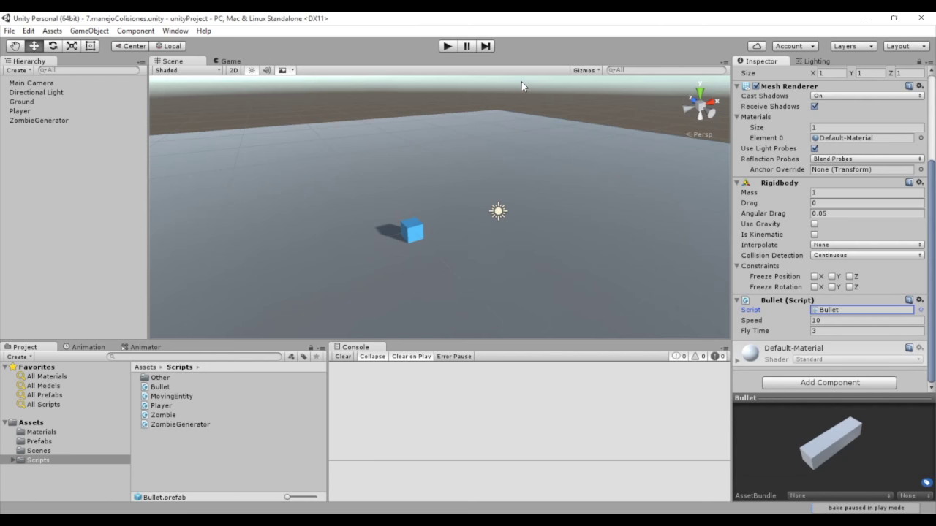
pyautogui.click(447, 47)
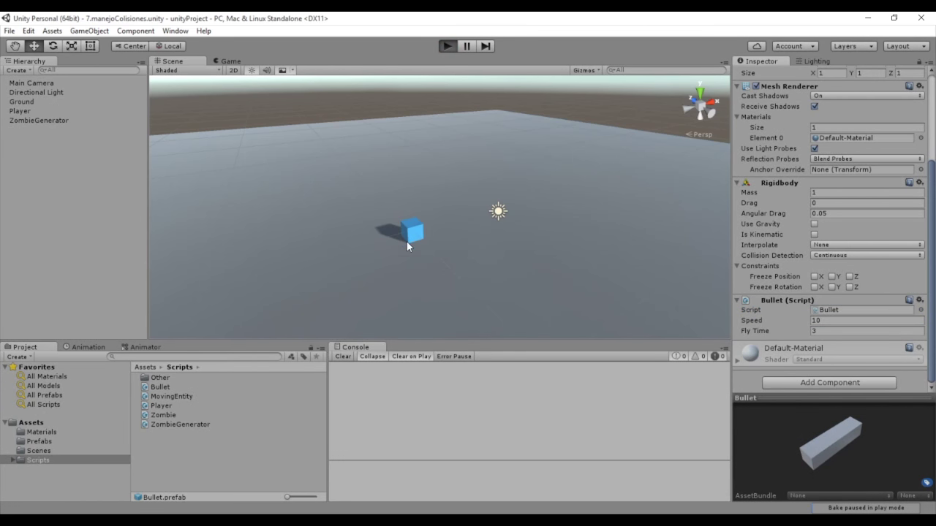
pyautogui.press('a')
pyautogui.press('s')
pyautogui.press('d')
pyautogui.click(413, 223)
pyautogui.click(413, 223)
pyautogui.click(412, 223)
pyautogui.click(412, 223)
pyautogui.click(413, 223)
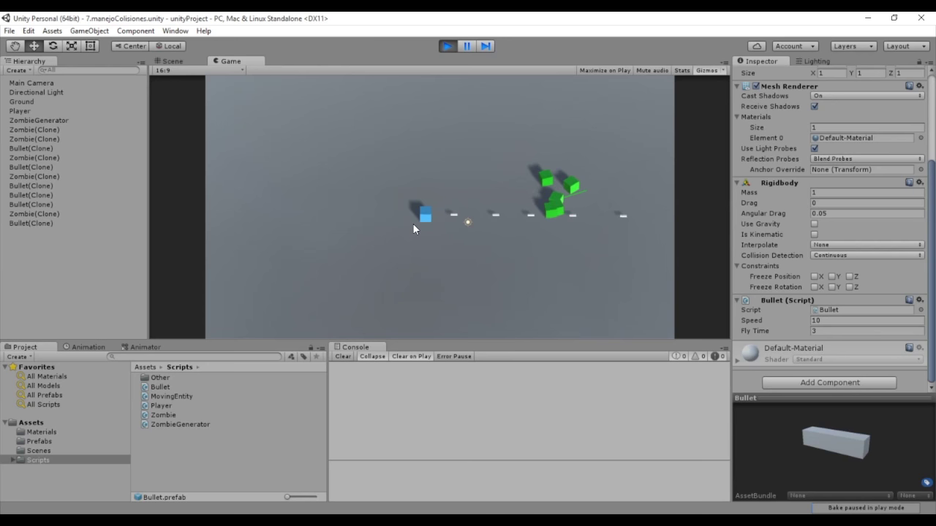
pyautogui.press('d')
pyautogui.press('d')
pyautogui.click(412, 223)
pyautogui.click(412, 223)
pyautogui.click(412, 223)
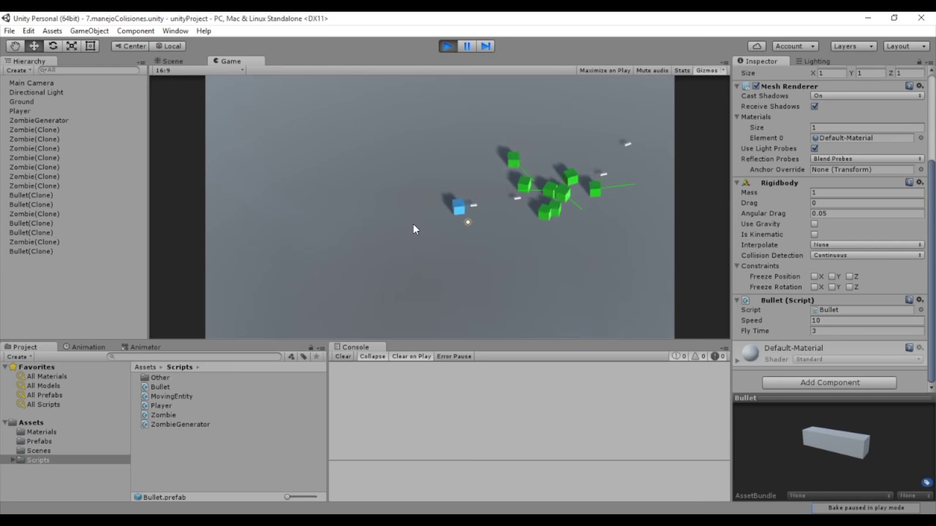
pyautogui.click(413, 223)
pyautogui.click(413, 223)
pyautogui.press('d')
pyautogui.click(552, 155)
pyautogui.press('a')
pyautogui.press('d')
pyautogui.click(522, 170)
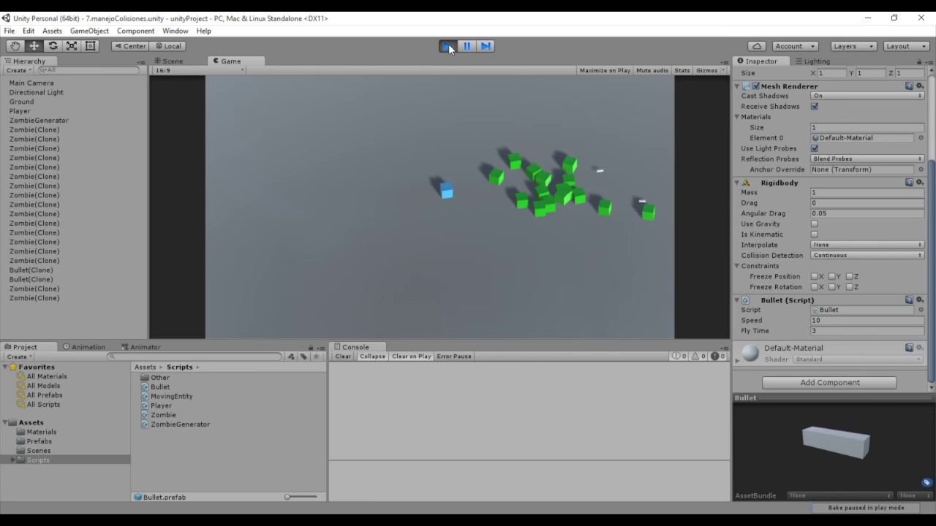
pyautogui.click(448, 45)
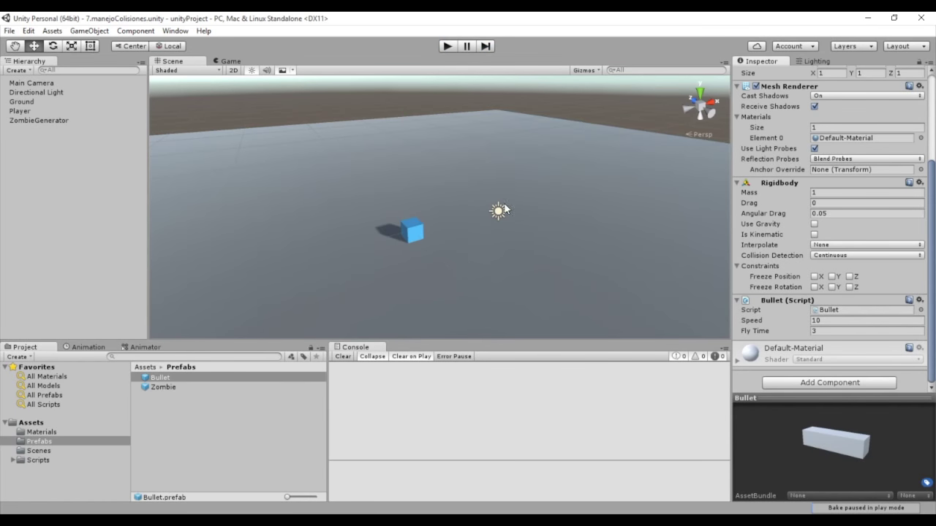
# Step: Add a void OnTriggerEnter (Collider other) method below DestroyBullet in Bullet.cs
pyautogui.hotkey('alt', 'Tab')
pyautogui.click(256, 279)
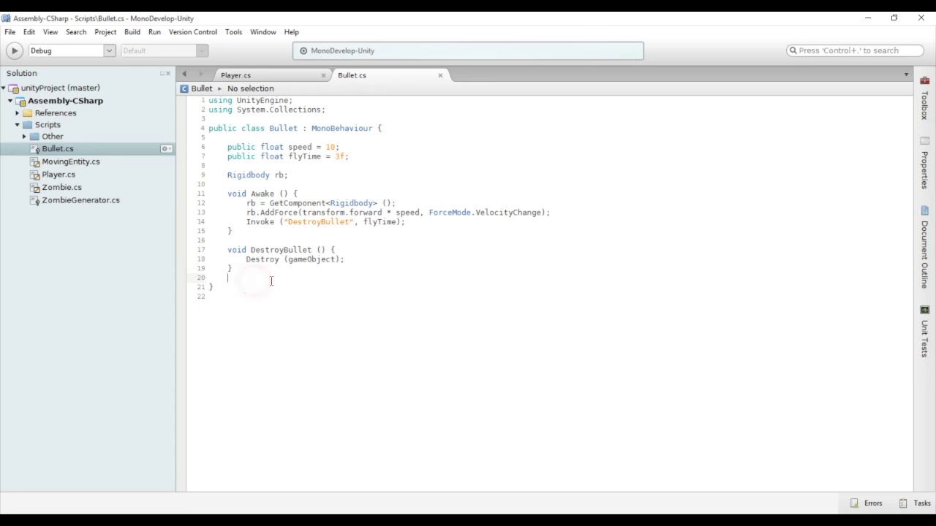
pyautogui.press('Return')
pyautogui.press('Return')
pyautogui.press('Up')
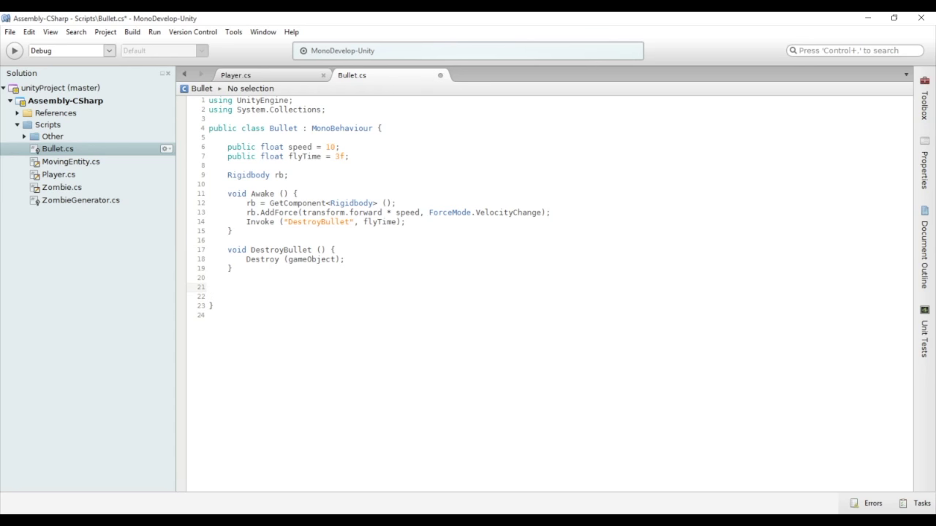
pyautogui.write('void ')
pyautogui.write('OnTrigger')
pyautogui.write('Enter (')
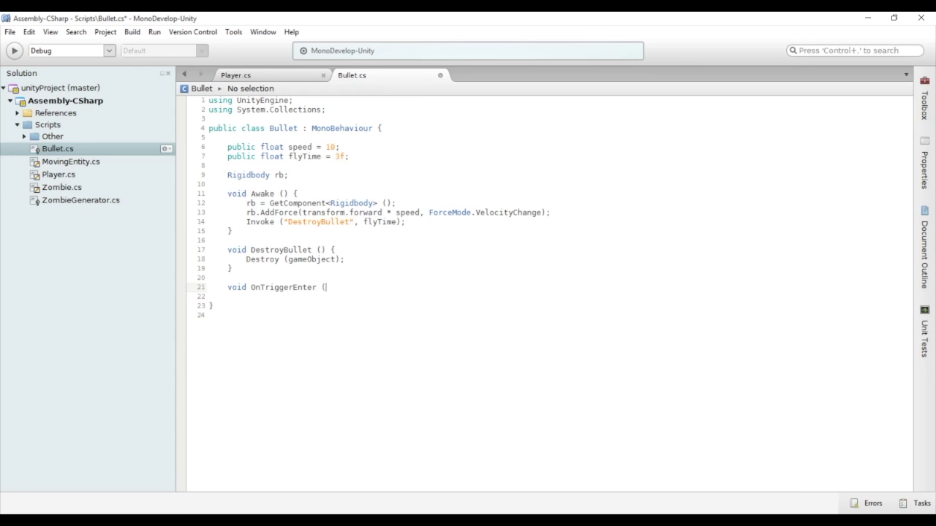
pyautogui.write('Collider')
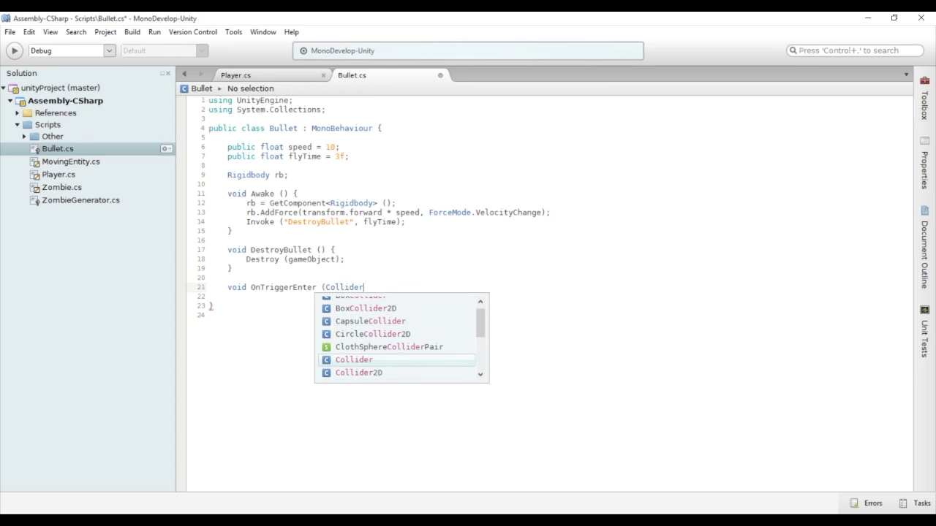
pyautogui.write(' other)')
pyautogui.press('Return')
pyautogui.write('{')
# Step: Give the method the body Debug.Log (other); and save the script
pyautogui.press('Return')
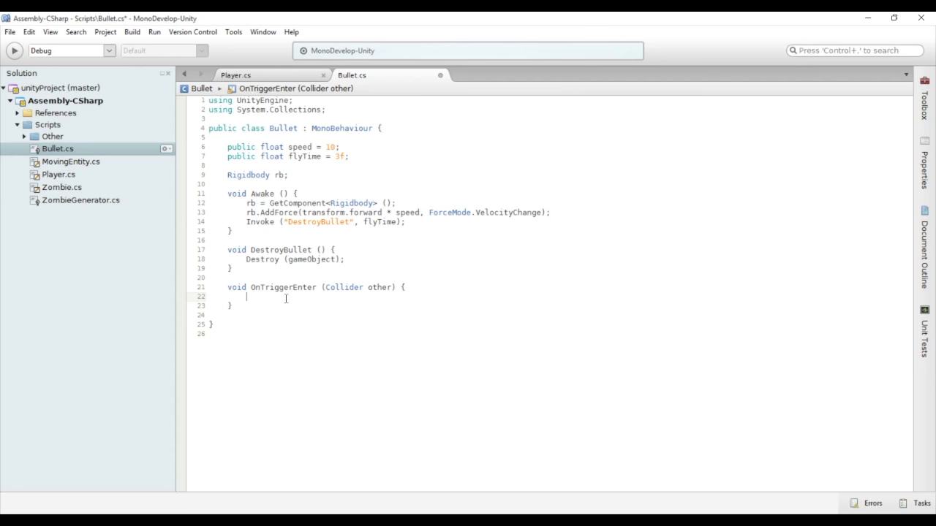
pyautogui.write('De')
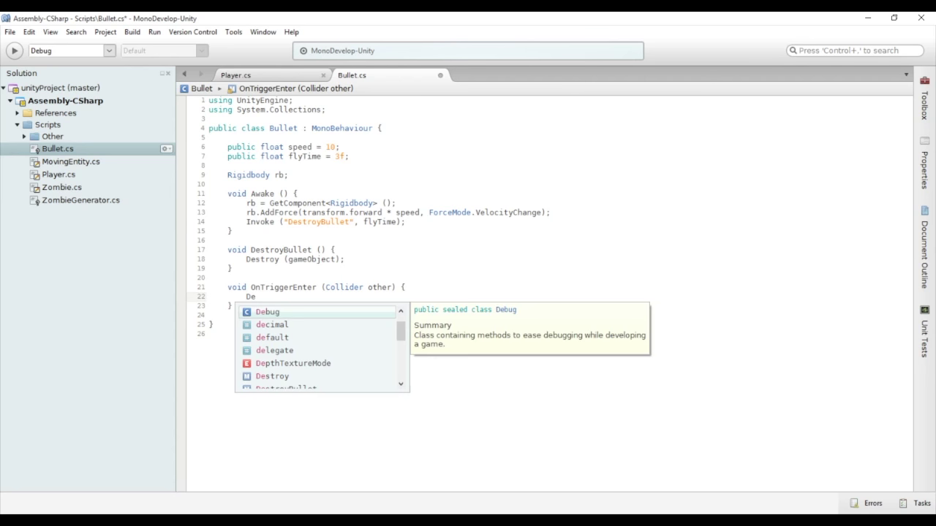
pyautogui.write('s')
pyautogui.press('BackSpace')
pyautogui.write('bug.L')
pyautogui.press('Return')
pyautogui.write('(other);')
pyautogui.hotkey('ctrl', 's')
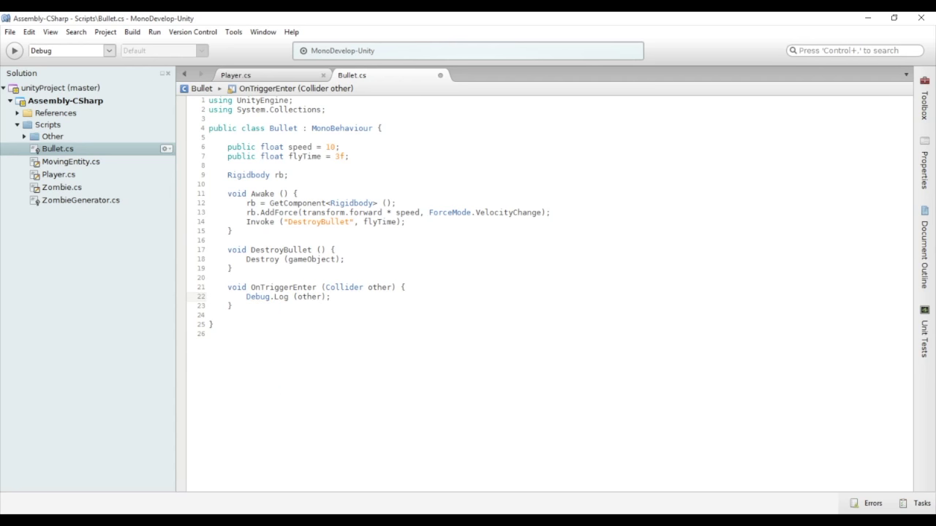
pyautogui.hotkey('alt', 'Tab')
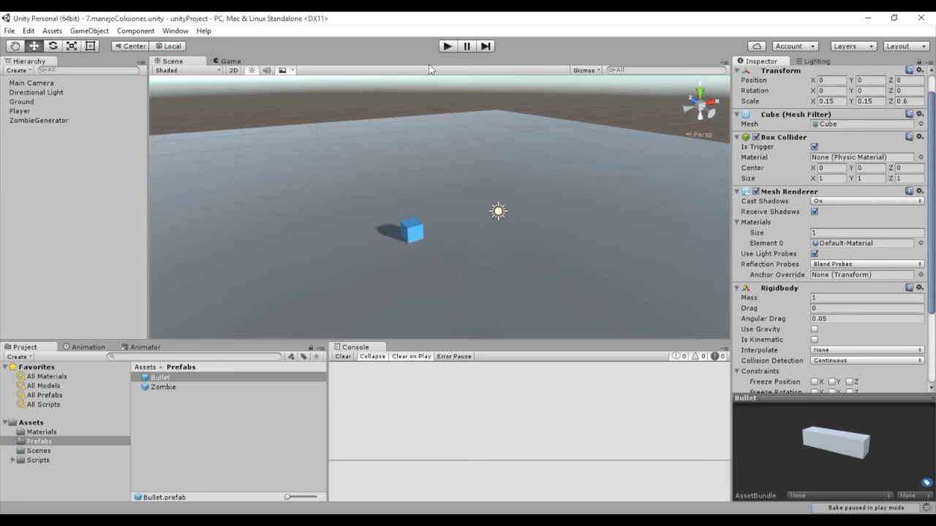
# Step: Play the scene, fire bullets at the zombies to log Player and Zombie(Clone) hits, then stop
pyautogui.click(444, 46)
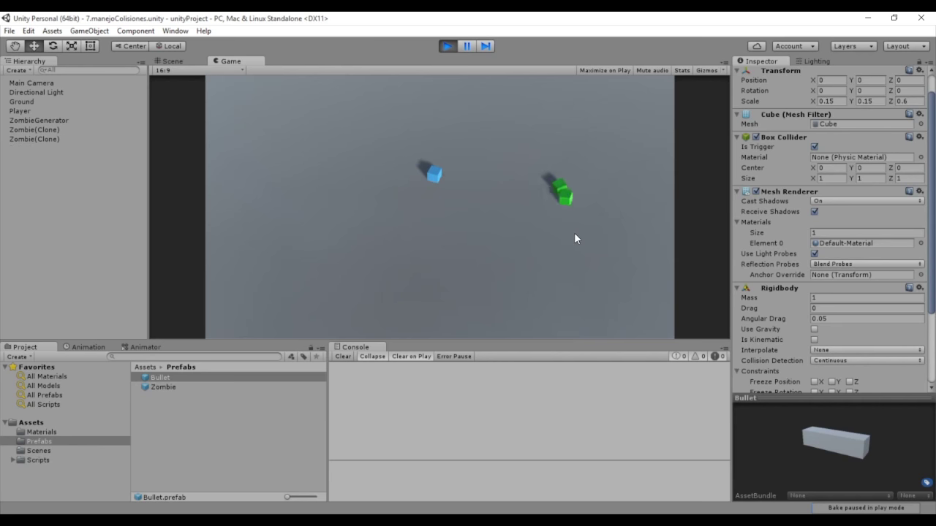
pyautogui.click(574, 233)
pyautogui.click(574, 233)
pyautogui.click(573, 234)
pyautogui.click(587, 195)
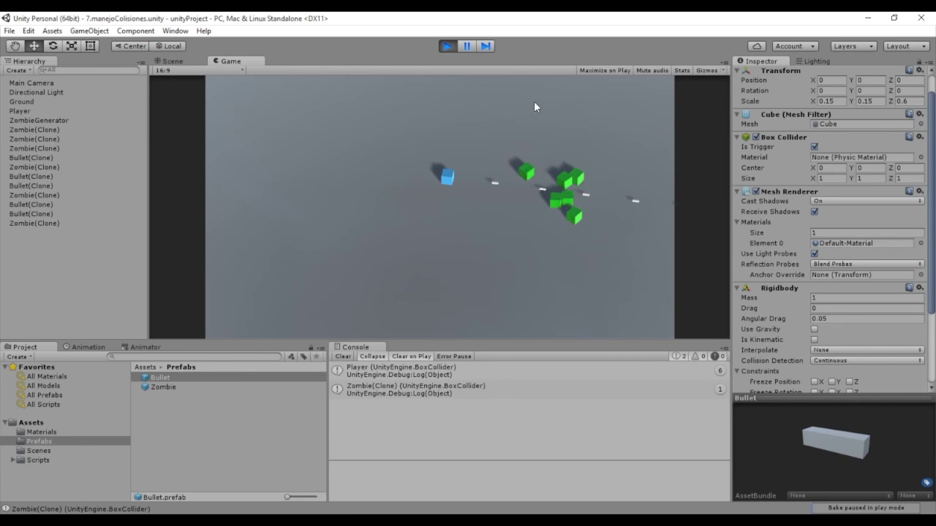
pyautogui.click(497, 109)
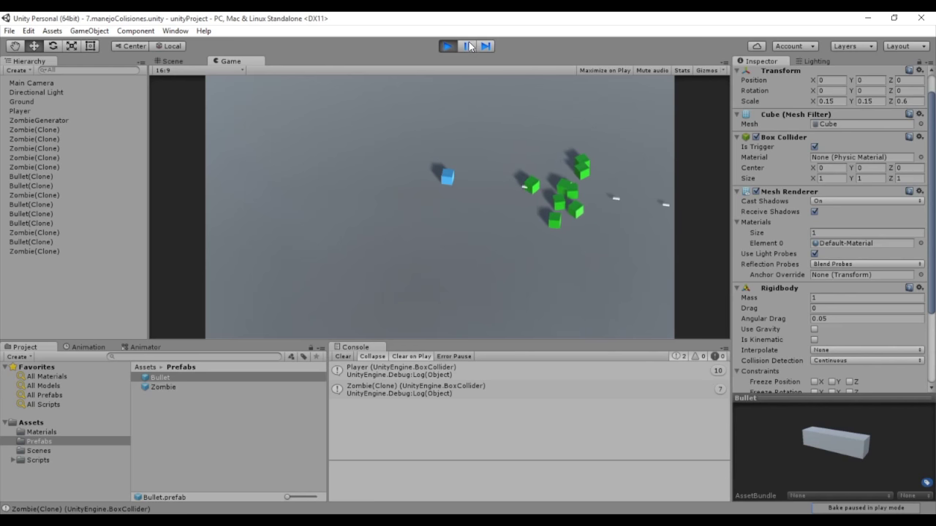
pyautogui.click(467, 45)
pyautogui.hotkey('ctrl', '1')
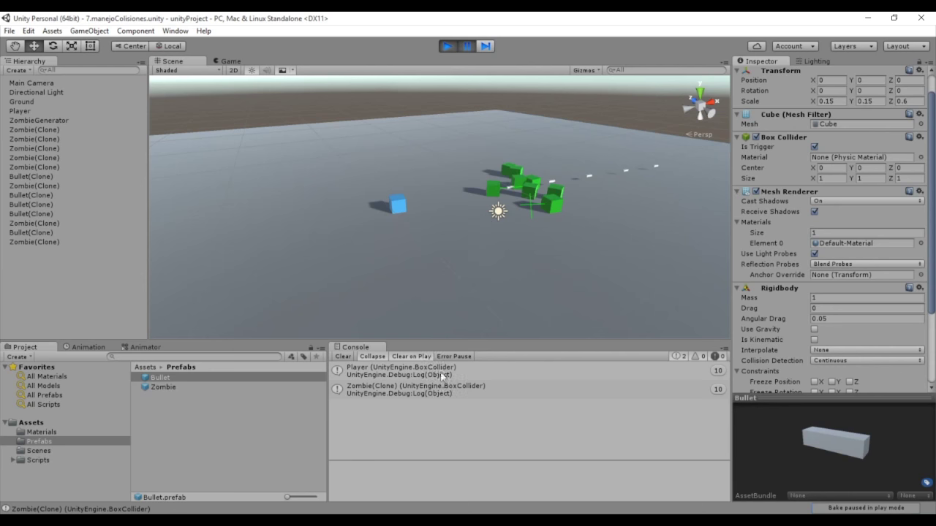
pyautogui.click(447, 47)
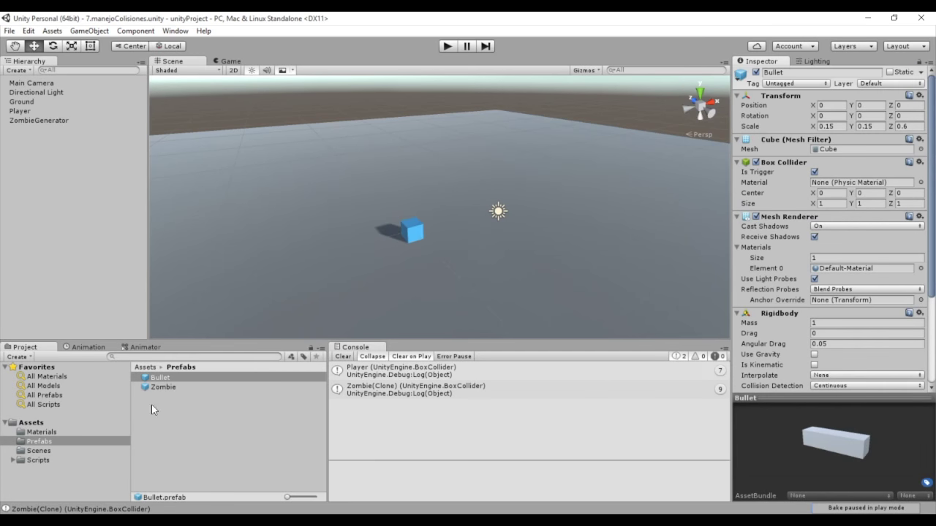
# Step: From the Zombie prefab's Tag list, create a new tag named Enemy in Tags & Layers
pyautogui.click(162, 387)
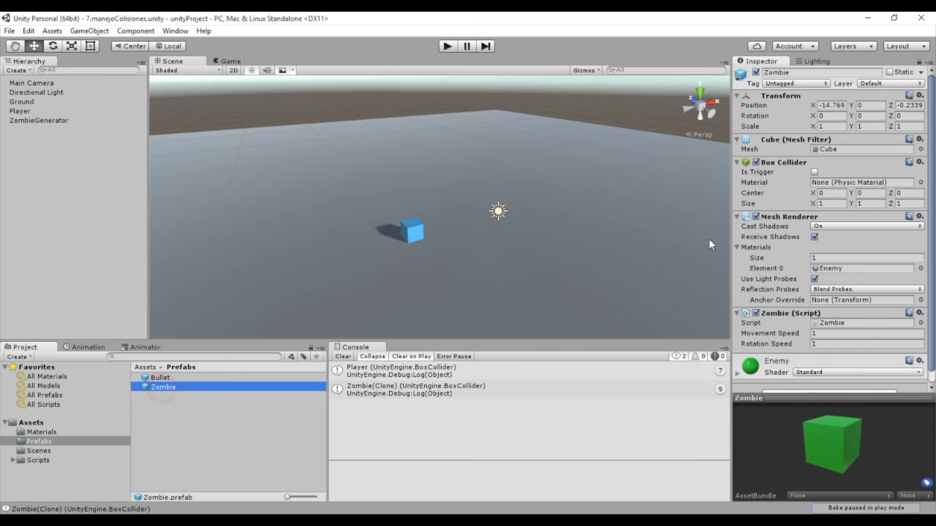
pyautogui.click(776, 85)
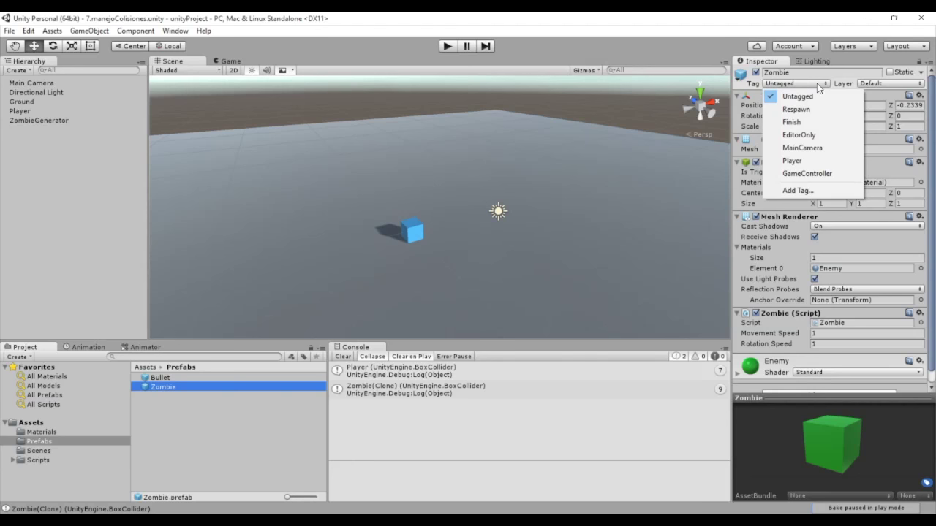
pyautogui.click(813, 188)
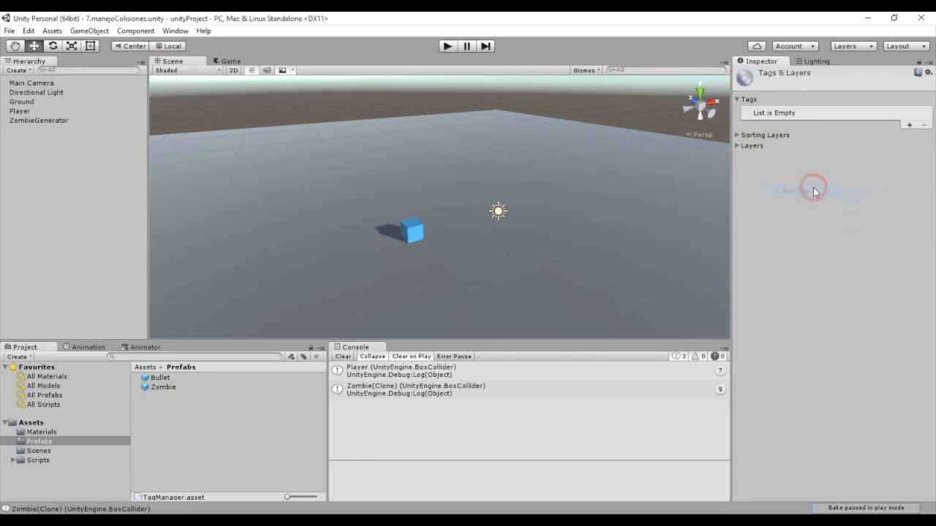
pyautogui.click(909, 125)
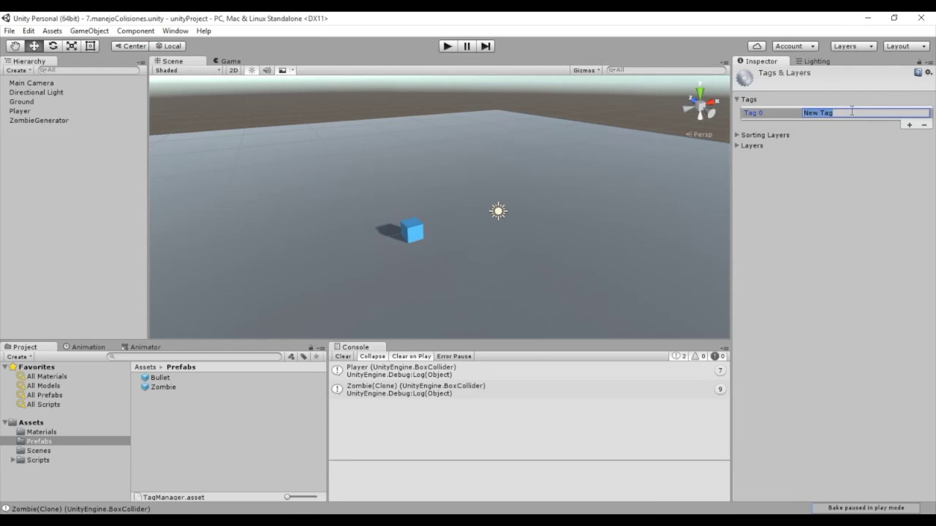
pyautogui.write('Enemy')
pyautogui.hotkey('alt', 'Tab')
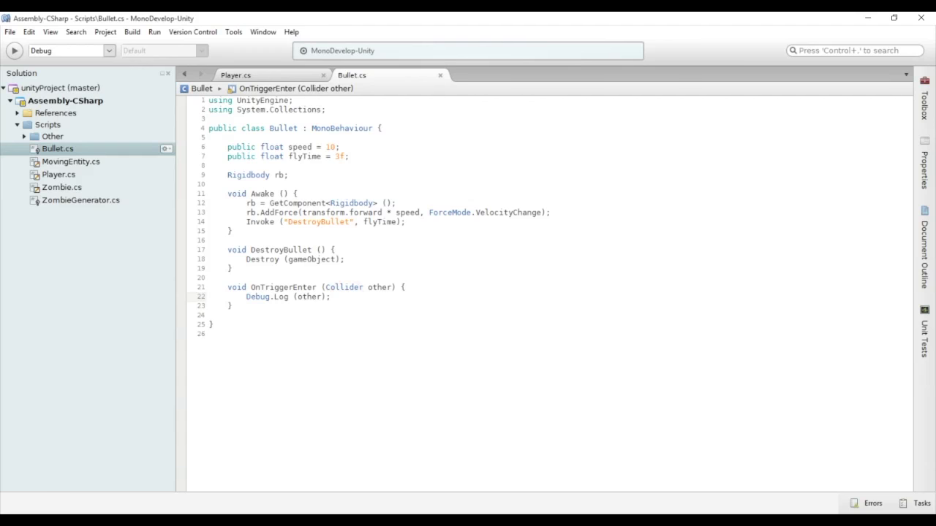
# Step: Replace Debug.Log (other) with an other.CompareTag ("Enemy") check logging "Enemigo detectado!", and save
pyautogui.hotkey('shift', 'Home')
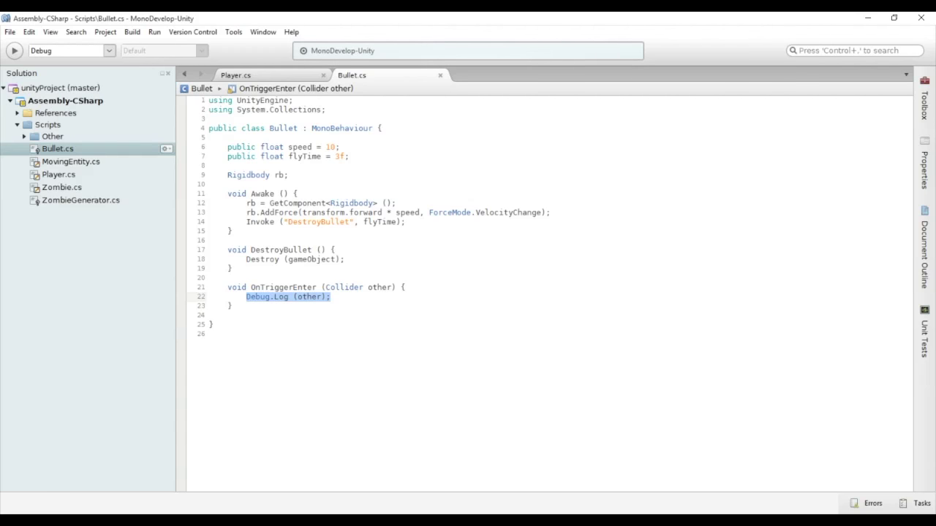
pyautogui.write('if (other.com')
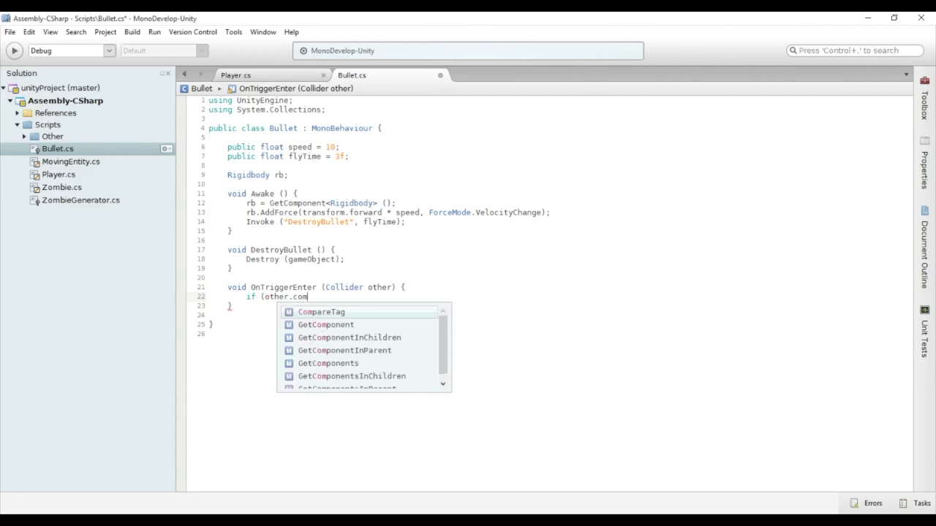
pyautogui.press('Up')
pyautogui.press('Return')
pyautogui.write('("Eny')
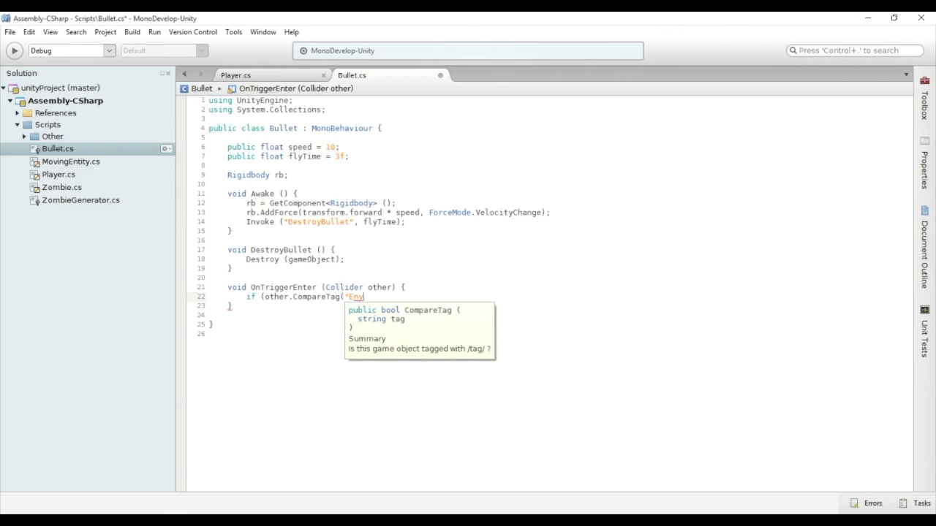
pyautogui.write('emy")) {')
pyautogui.press('Return')
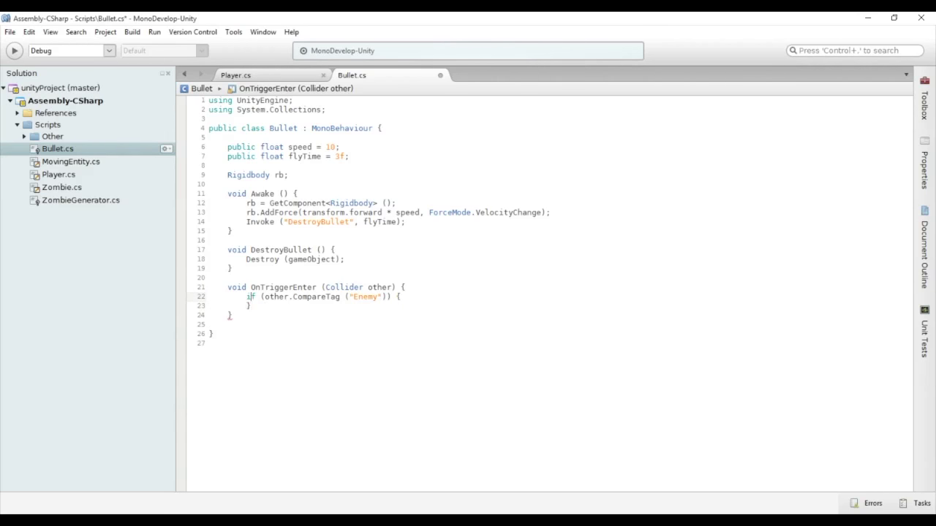
pyautogui.write('Debug')
pyautogui.write('.Log ("E')
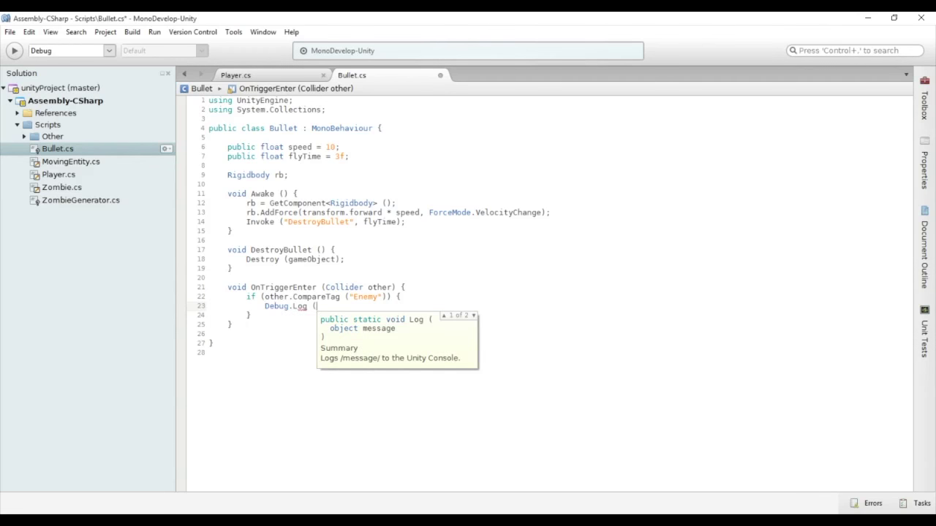
pyautogui.write('nemigo detectado!"')
pyautogui.write(');')
pyautogui.hotkey('ctrl', 's')
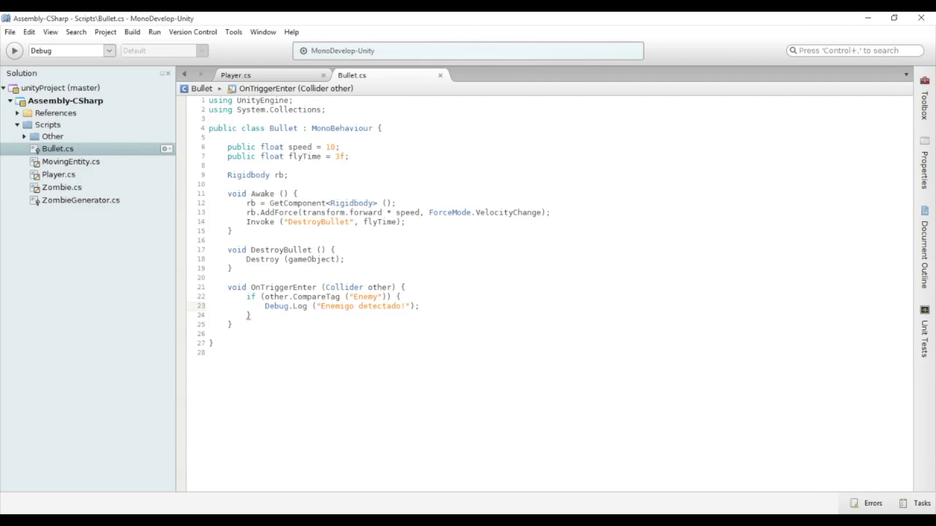
# Step: Set the Zombie prefab's tag to Enemy and start play mode
pyautogui.hotkey('alt', 'Tab')
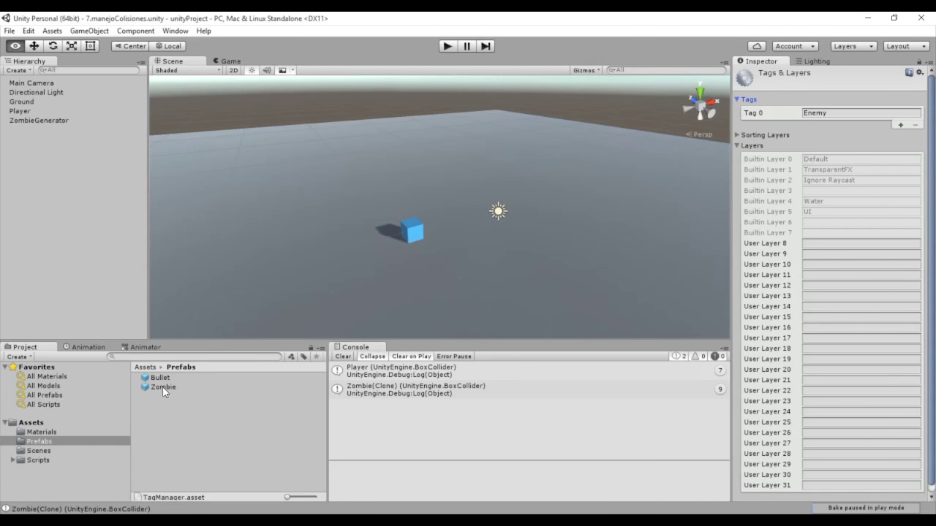
pyautogui.click(163, 388)
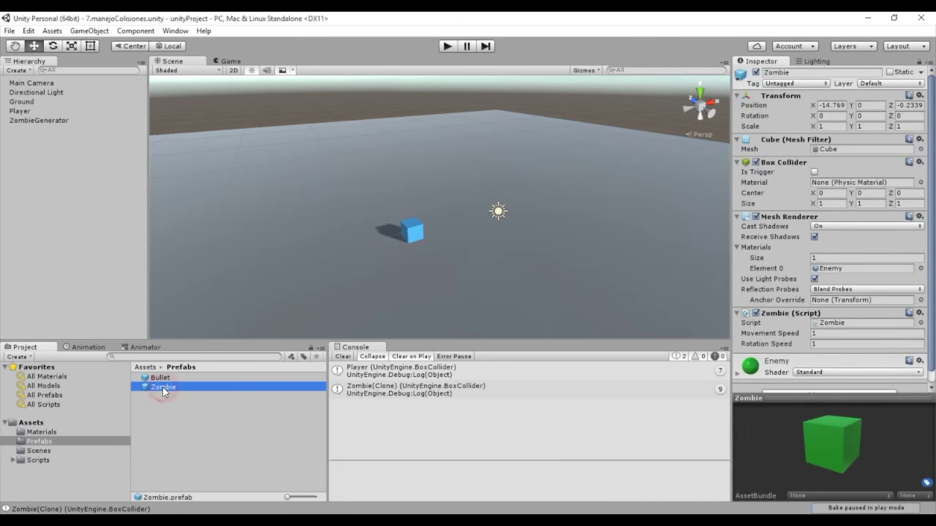
pyautogui.click(766, 84)
pyautogui.click(796, 186)
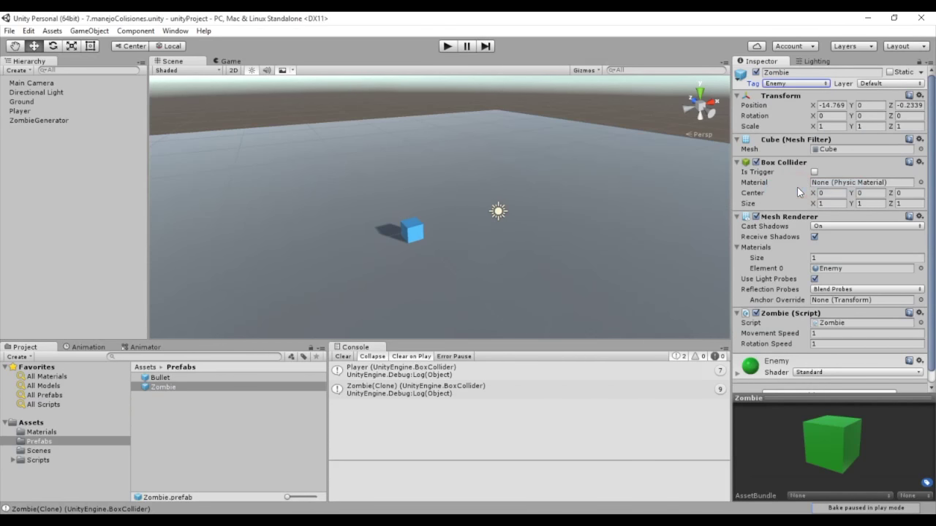
pyautogui.click(448, 46)
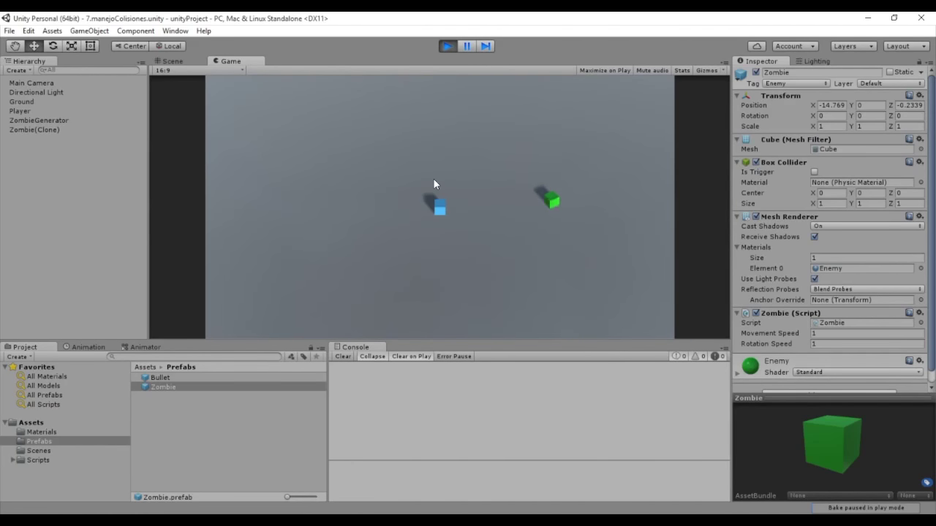
# Step: Move the player and shoot zombies until the Console logs "Enemigo detectado!", then stop playing
pyautogui.press('space')
pyautogui.press('space')
pyautogui.press('space')
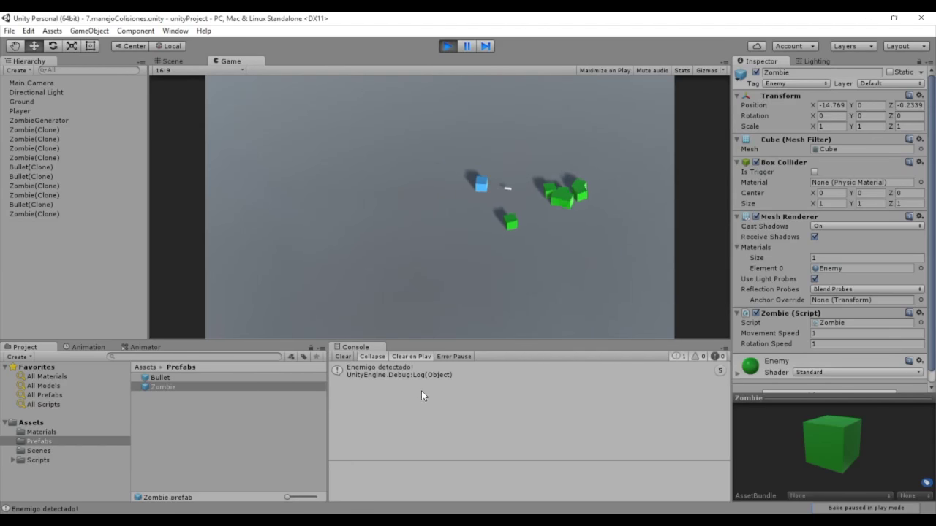
pyautogui.press('space')
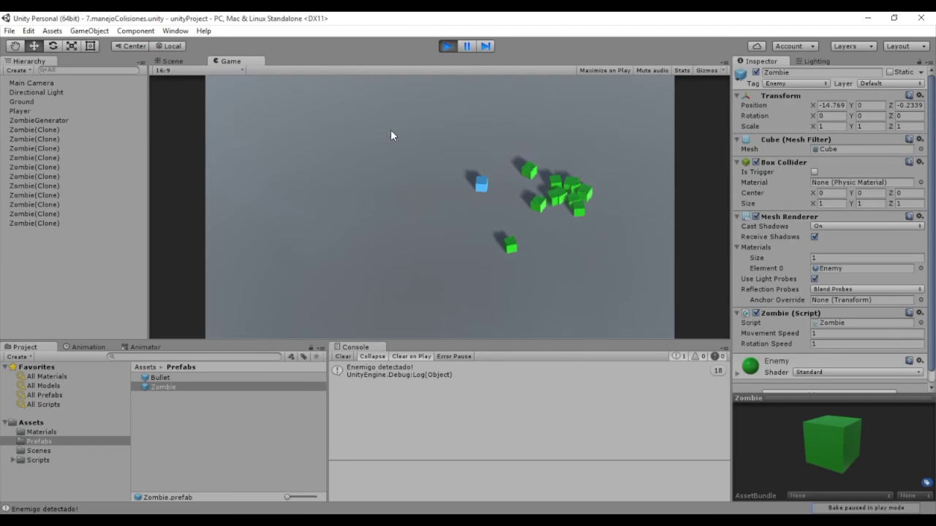
pyautogui.click(454, 48)
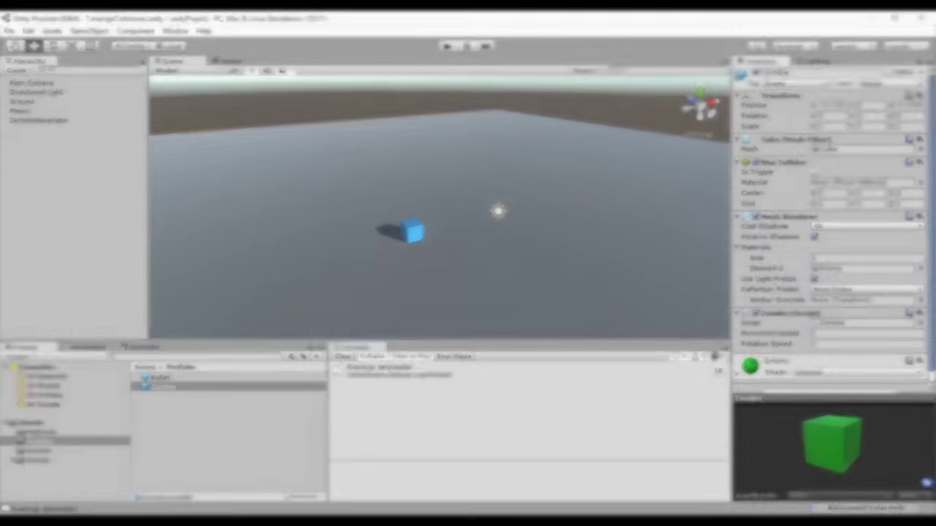